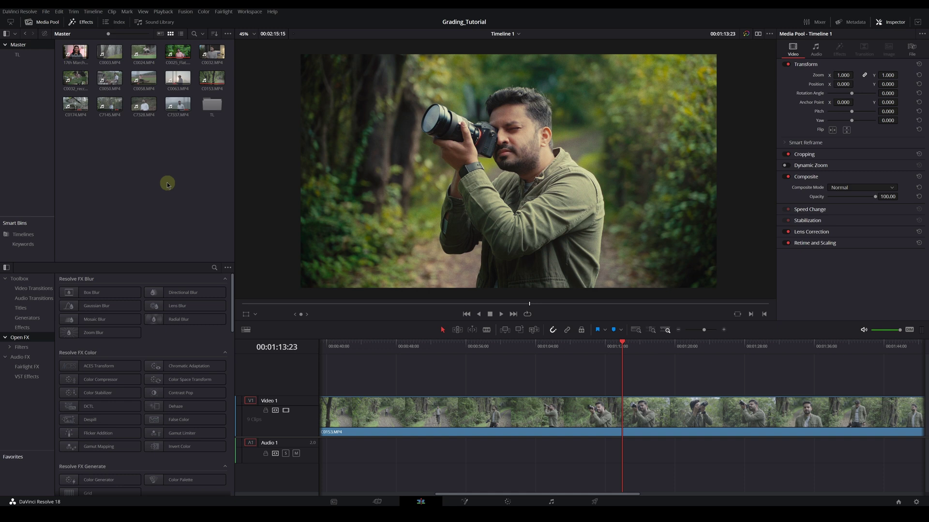
Step: Move the playhead to 01:14:09 on the forest clip in Timeline 1
{"action": "mouse_move", "coordinate": [623, 344]}
{"action": "left_mouse_down"}
{"action": "mouse_move", "coordinate": [615, 345]}
{"action": "mouse_move", "coordinate": [626, 345]}
{"action": "left_mouse_up"}
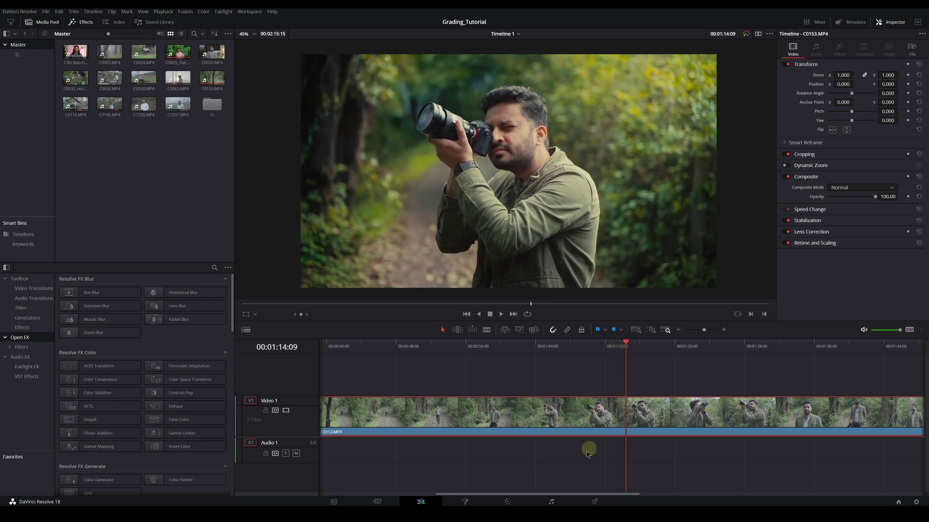
Step: On the Deliver page, set Render to Single clip and open the Format dropdown
{"action": "left_click", "coordinate": [595, 502]}
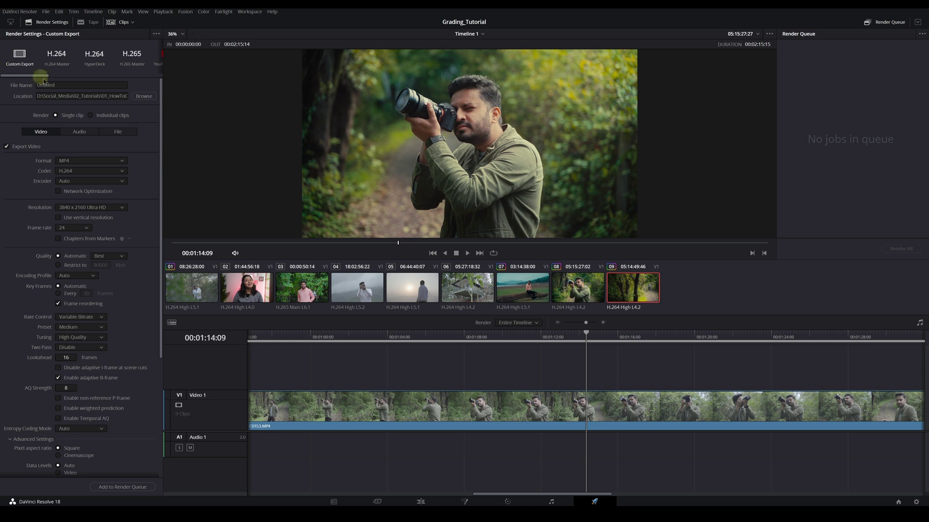
{"action": "left_click_drag", "start_coordinate": [40, 79], "coordinate": [73, 76]}
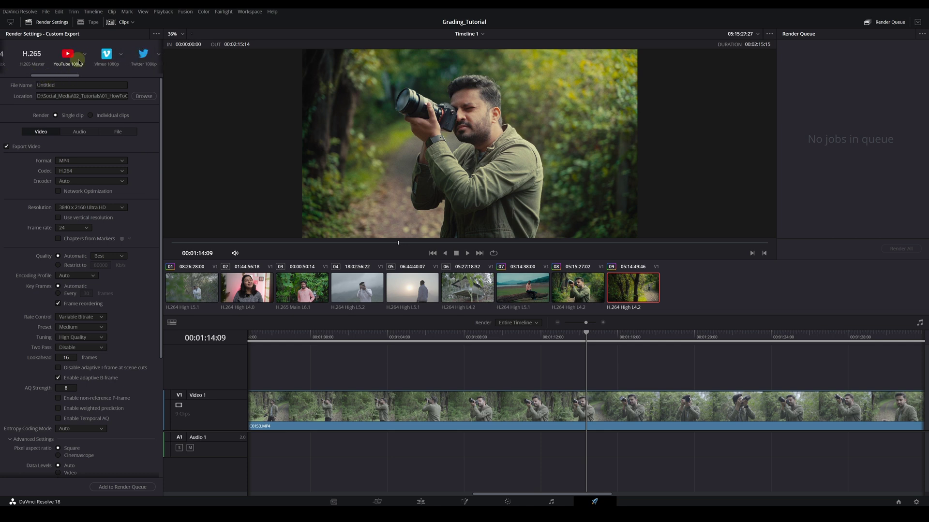
{"action": "scroll", "coordinate": [20, 63], "scroll_direction": "left", "scroll_amount": 3}
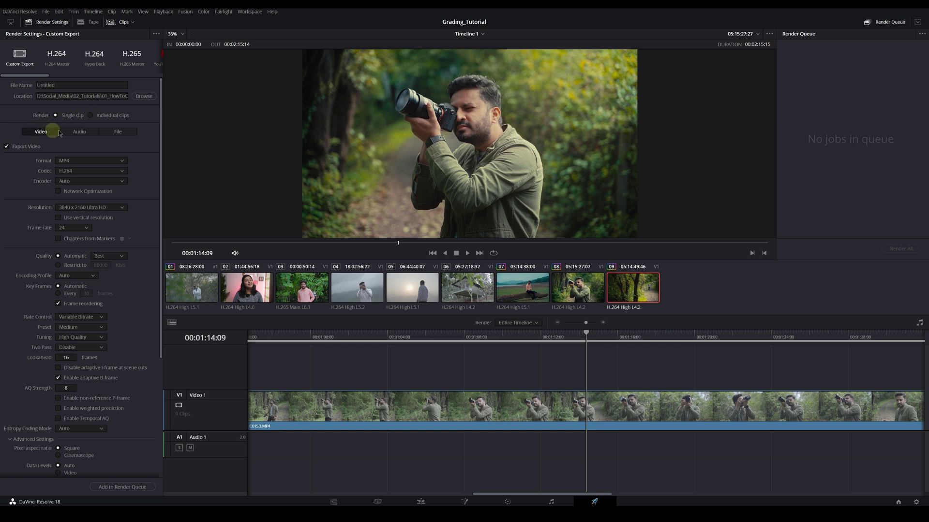
{"action": "left_click", "coordinate": [90, 116]}
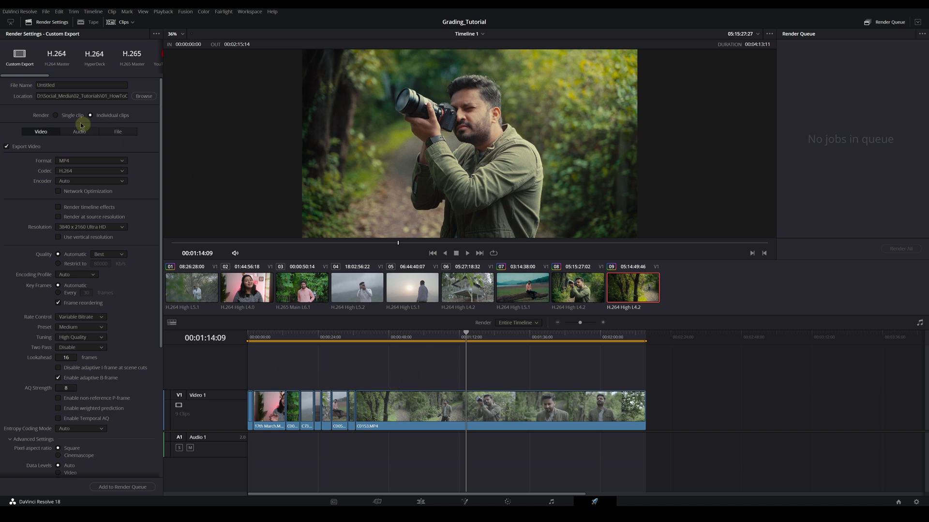
{"action": "left_click", "coordinate": [56, 115]}
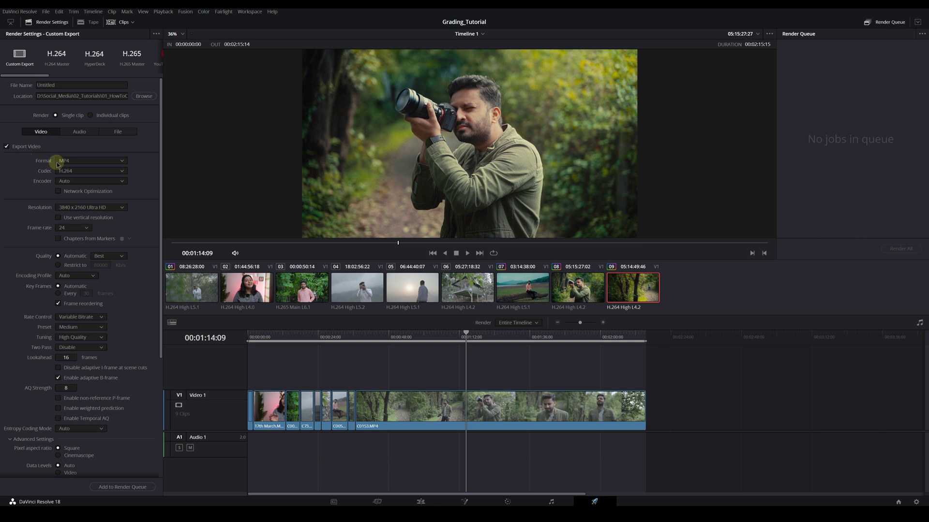
{"action": "left_click", "coordinate": [77, 160]}
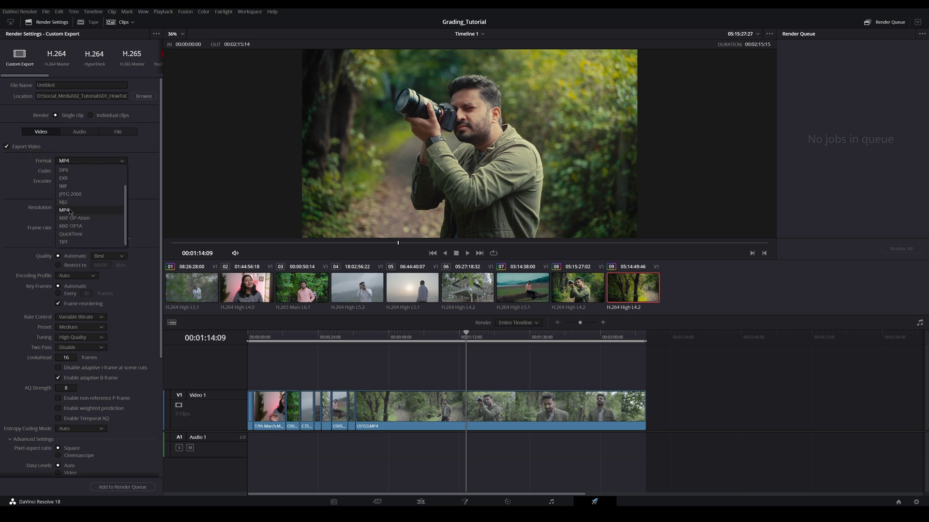
Step: Choose QuickTime as the format and H.265 as the codec
{"action": "left_click", "coordinate": [71, 234]}
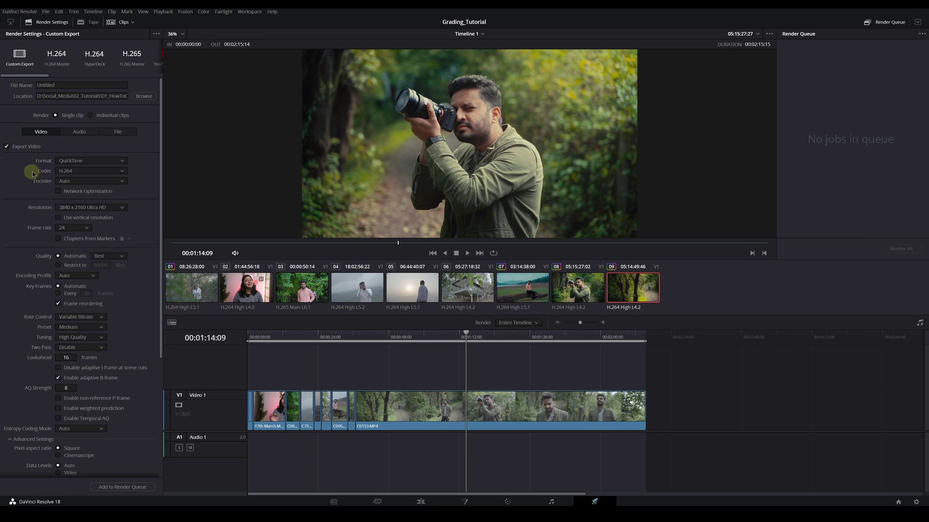
{"action": "left_click", "coordinate": [77, 172]}
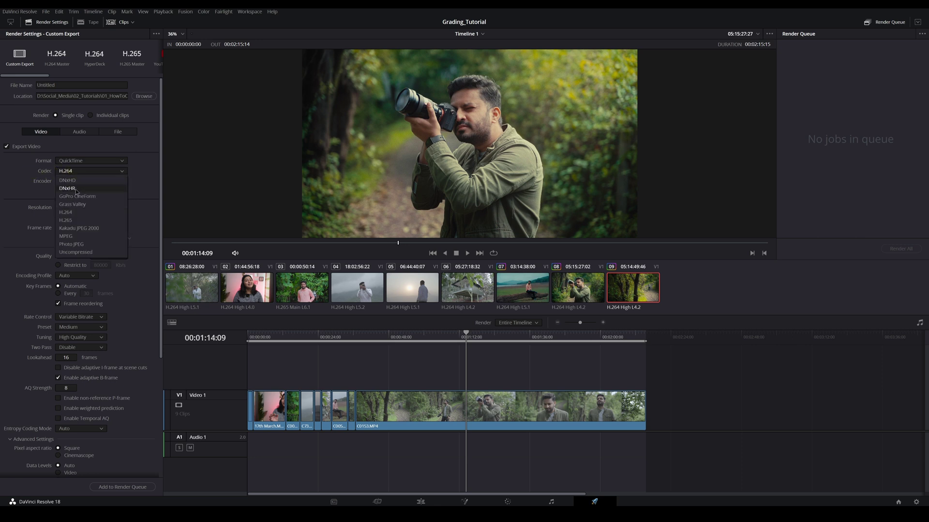
{"action": "left_click", "coordinate": [67, 221]}
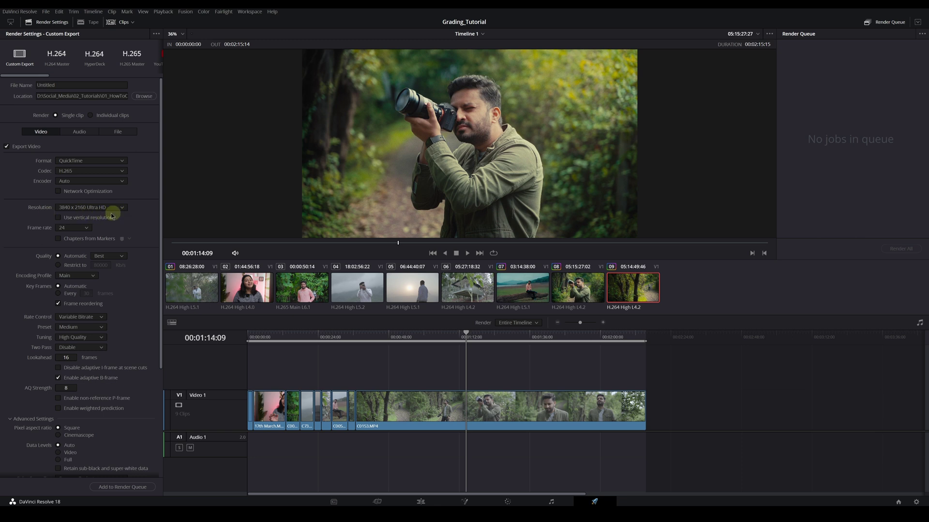
Step: Keep the frame rate at 24 and switch quality to Restrict to a fixed bitrate
{"action": "left_click", "coordinate": [70, 215]}
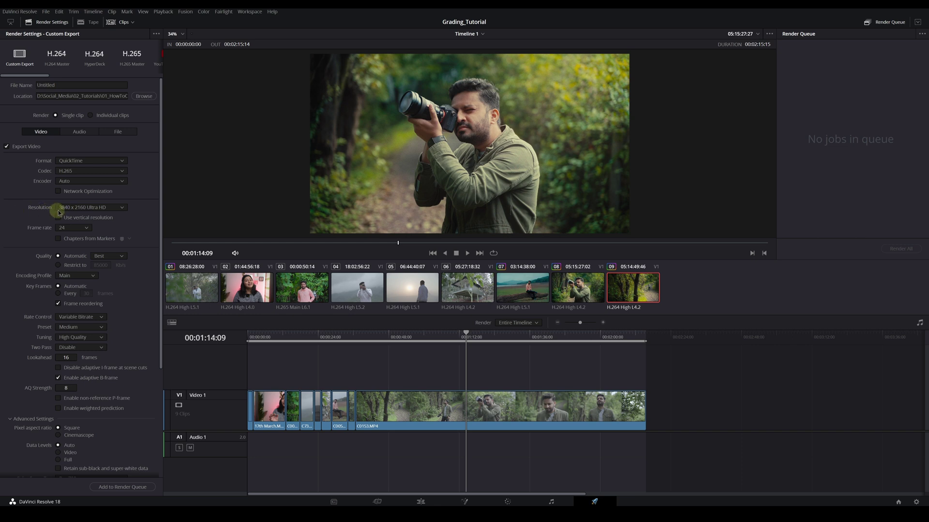
{"action": "left_click", "coordinate": [65, 227]}
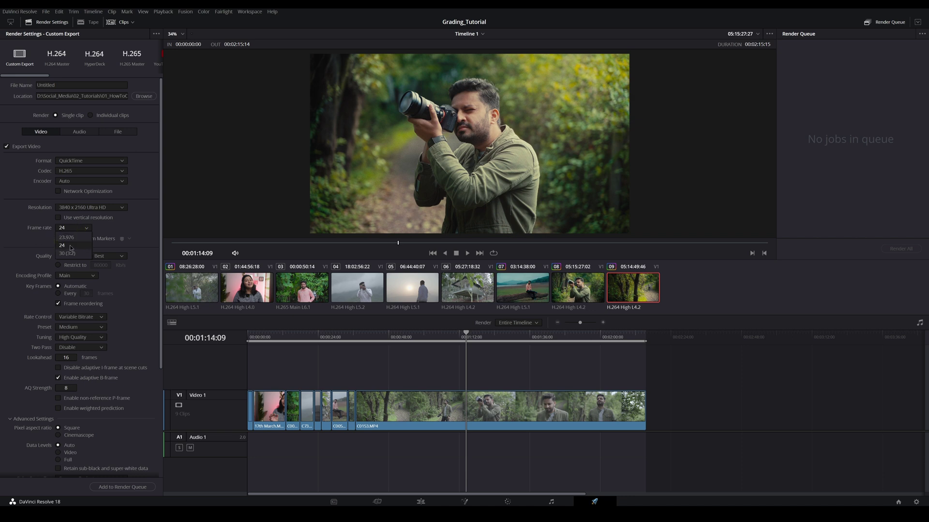
{"action": "left_click", "coordinate": [70, 245]}
{"action": "scroll", "coordinate": [46, 238], "scroll_direction": "down", "scroll_amount": 1}
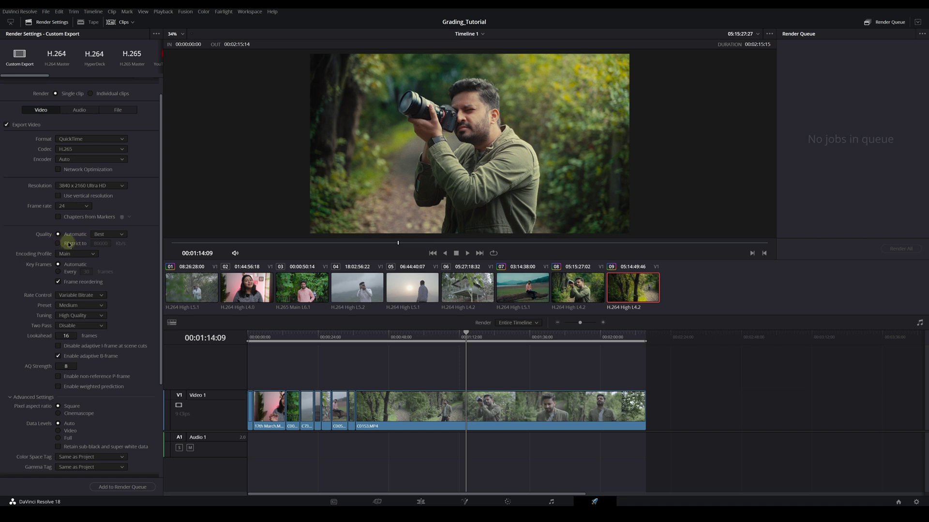
{"action": "left_click", "coordinate": [57, 243]}
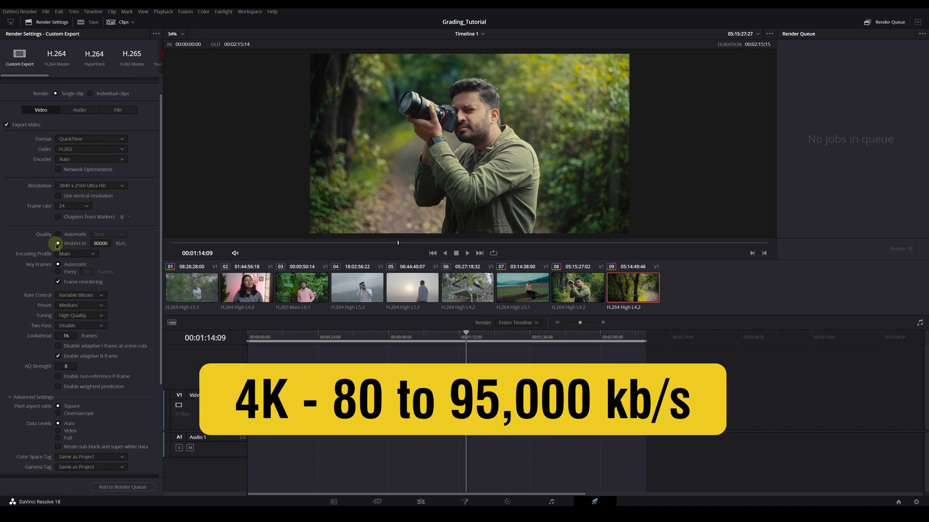
{"action": "left_click", "coordinate": [100, 243]}
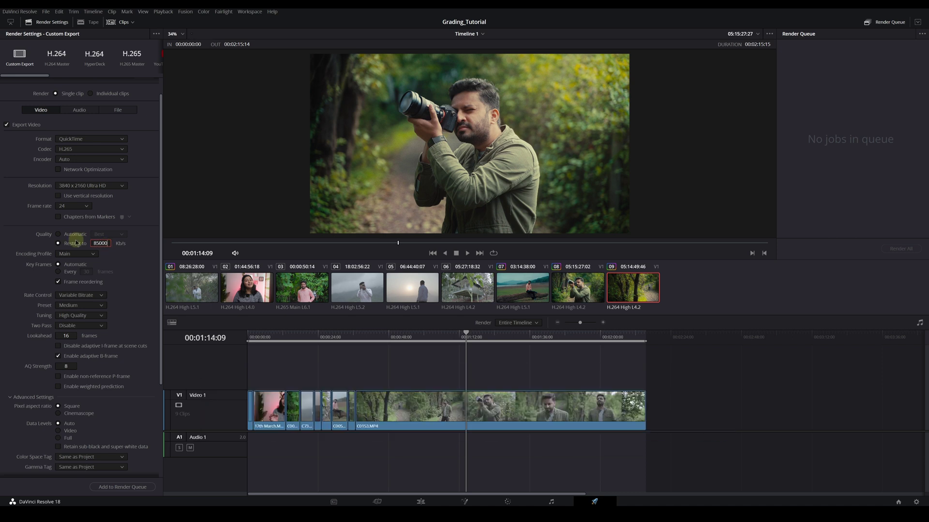
Step: Enter an 85000 Kb/s bitrate limit, with resolution at 3840 x 2160 Ultra HD
{"action": "left_click", "coordinate": [83, 189]}
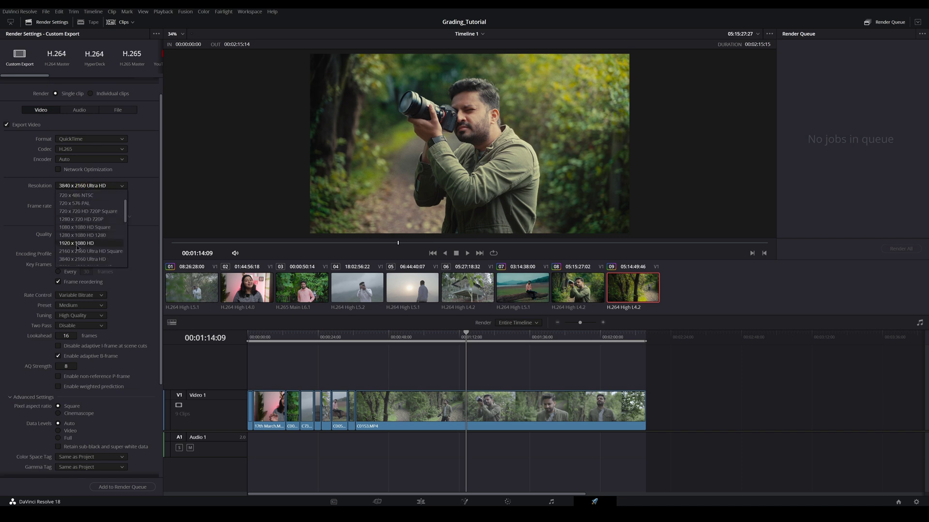
{"action": "left_click", "coordinate": [84, 245]}
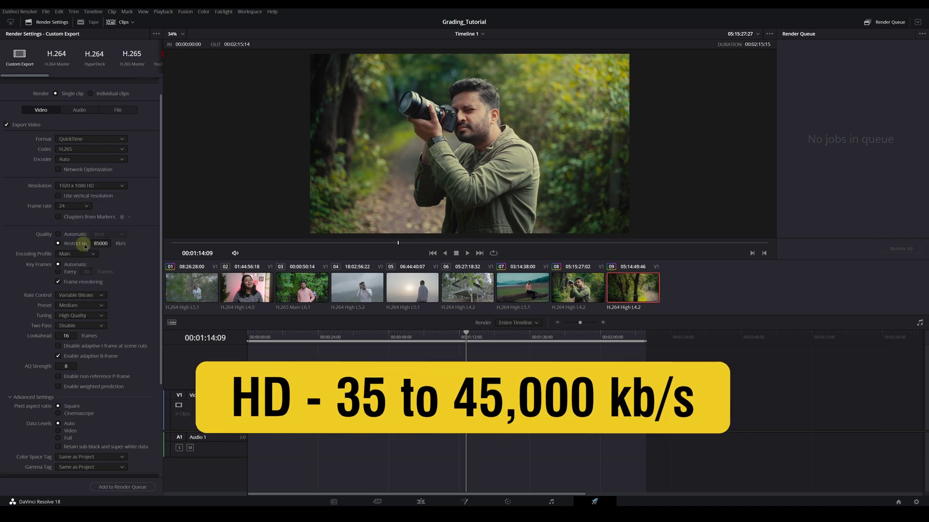
{"action": "left_click", "coordinate": [101, 243]}
{"action": "type", "text": "450"}
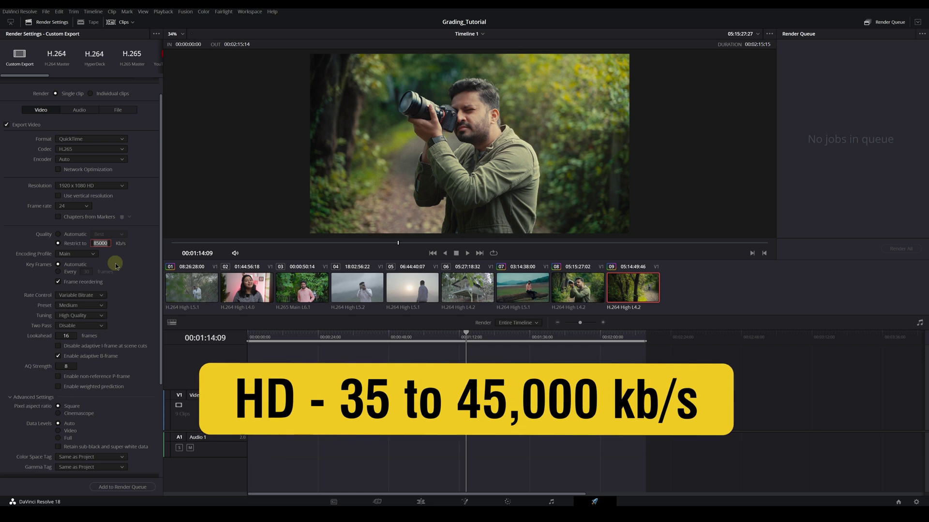
{"action": "type", "text": "00"}
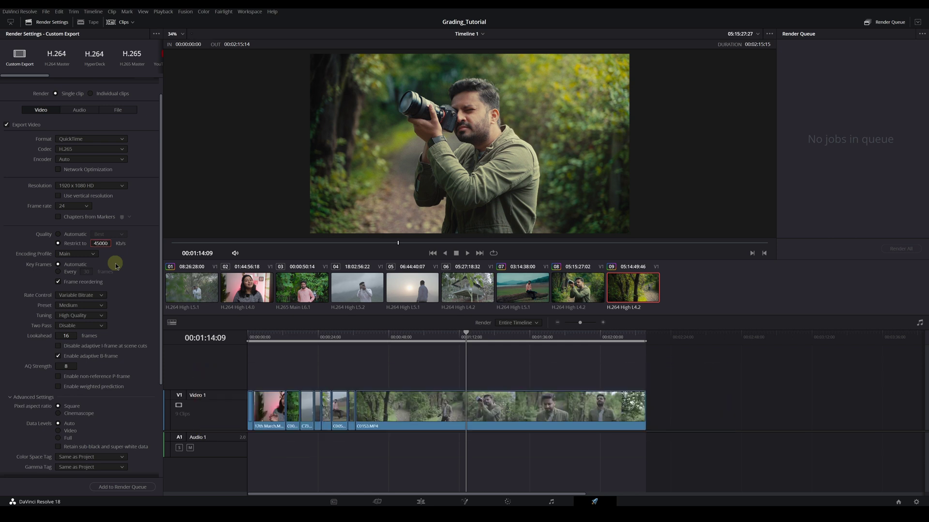
{"action": "left_click", "coordinate": [79, 186]}
{"action": "scroll", "coordinate": [80, 221], "scroll_direction": "down", "scroll_amount": 3}
{"action": "left_click", "coordinate": [88, 235]}
{"action": "type", "text": "8"}
{"action": "scroll", "coordinate": [15, 255], "scroll_direction": "down", "scroll_amount": 3}
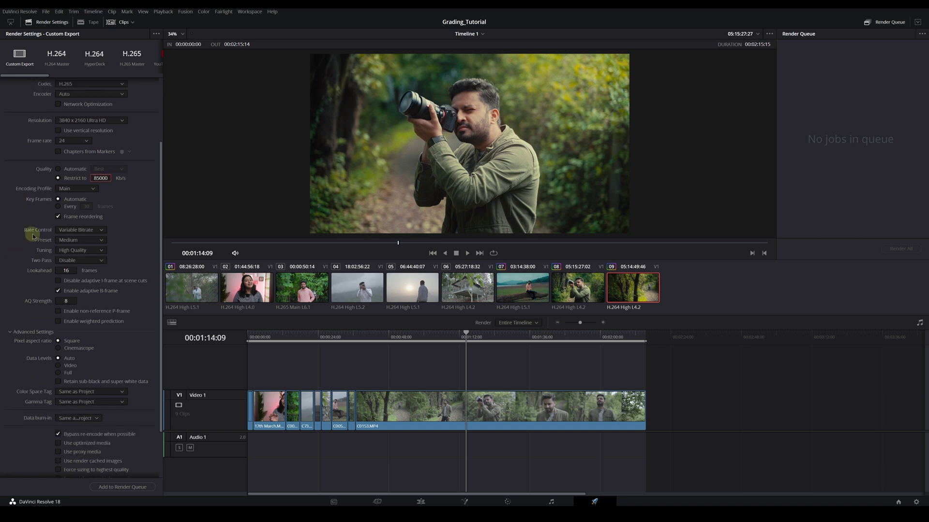
Step: Change the H.265 Rate Control from variable to Constant Bitrate
{"action": "left_click", "coordinate": [84, 231]}
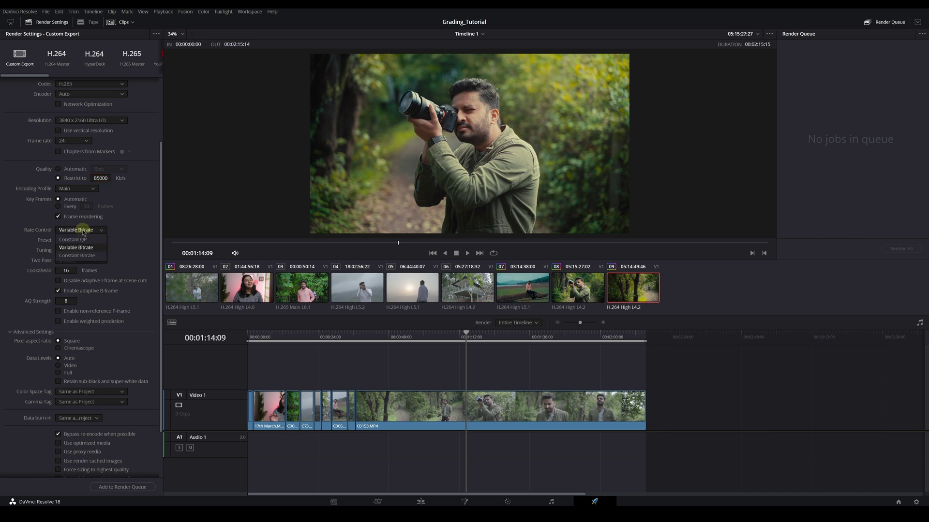
{"action": "left_click", "coordinate": [79, 255]}
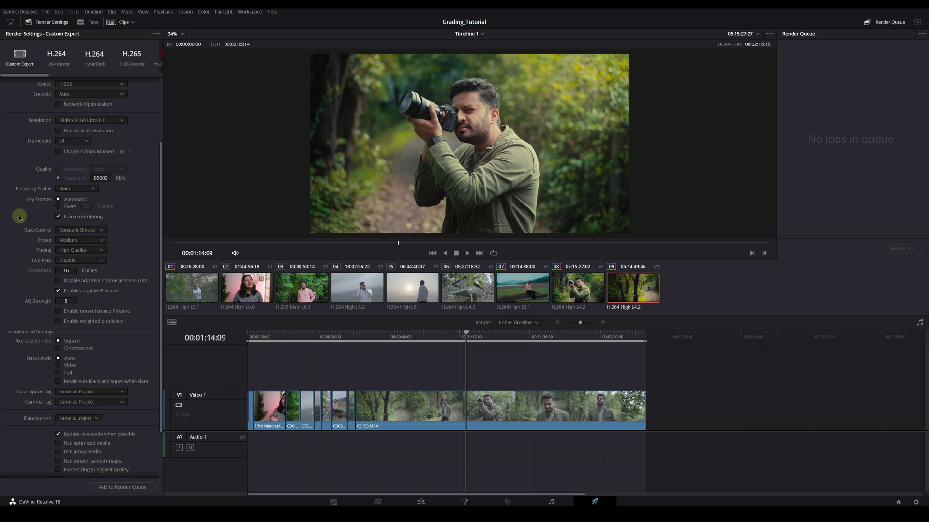
{"action": "left_click", "coordinate": [80, 229]}
{"action": "left_click", "coordinate": [77, 257]}
{"action": "scroll", "coordinate": [19, 252], "scroll_direction": "down", "scroll_amount": 3}
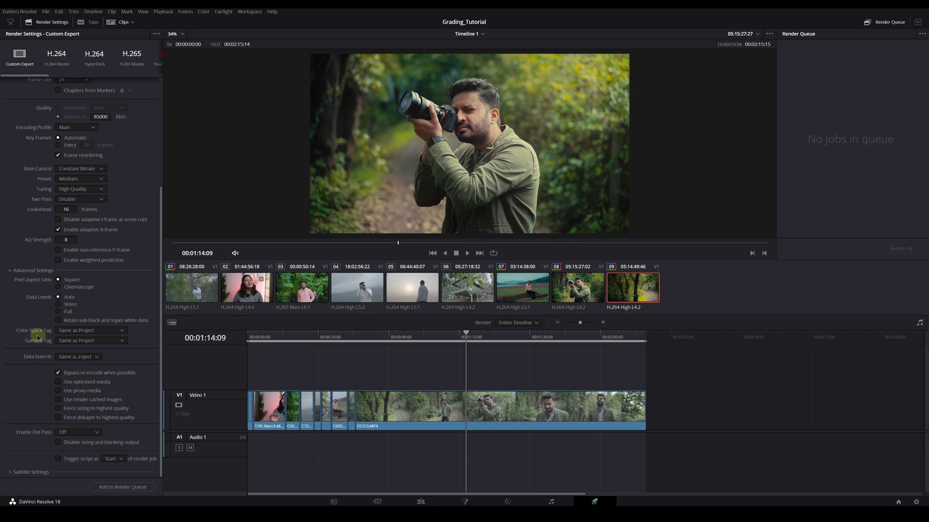
Step: Check the project's Color Management settings, then close Project Settings unchanged
{"action": "left_click", "coordinate": [915, 502]}
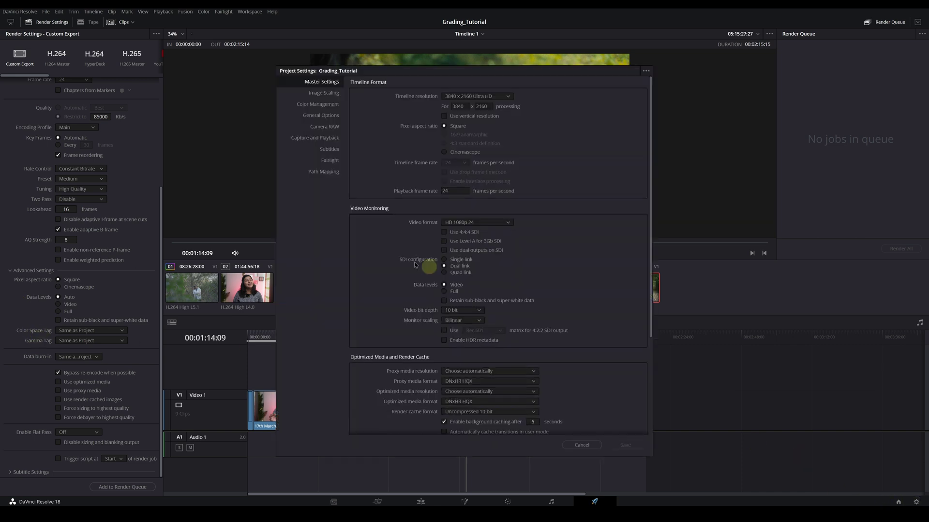
{"action": "left_click", "coordinate": [317, 104]}
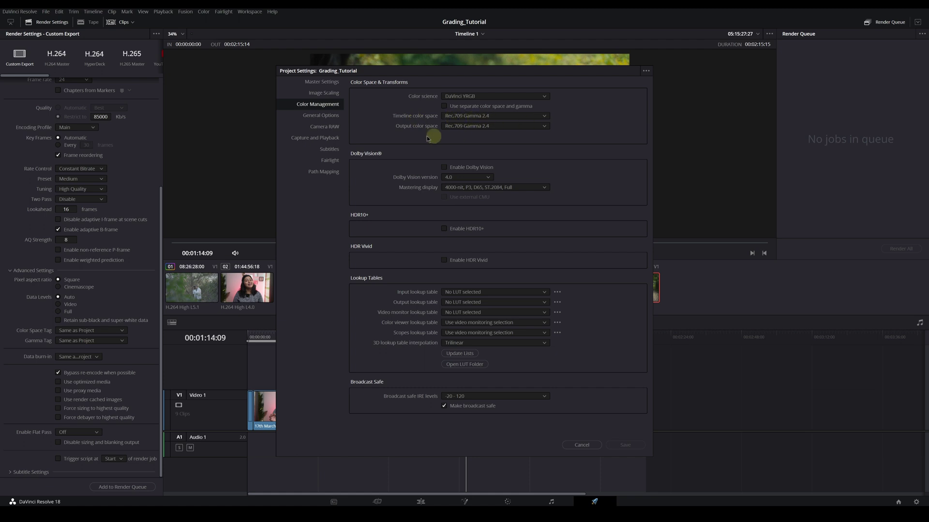
{"action": "key", "text": "Escape"}
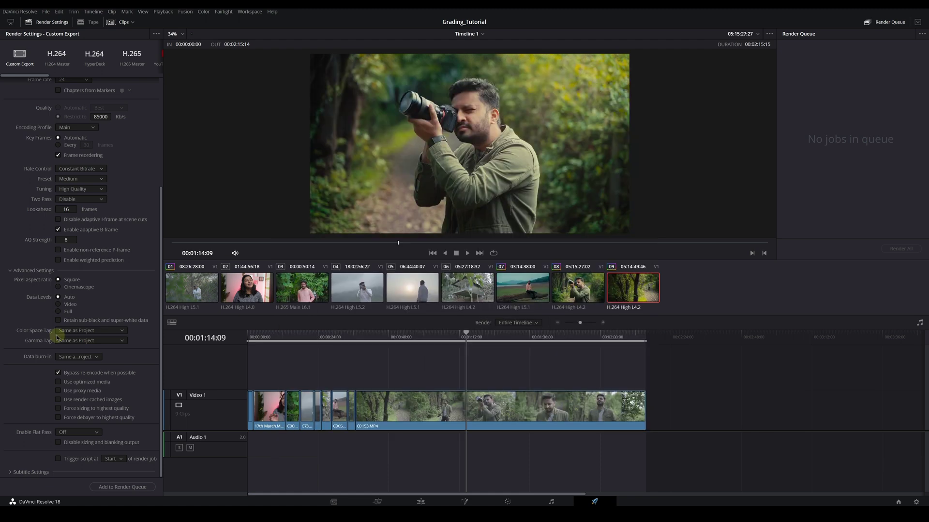
Step: Set Color Space Tag to Rec.709 and Gamma Tag to Gamma 2.4, and force sizing to highest quality
{"action": "left_click", "coordinate": [82, 331]}
{"action": "scroll", "coordinate": [101, 363], "scroll_direction": "down", "scroll_amount": 5}
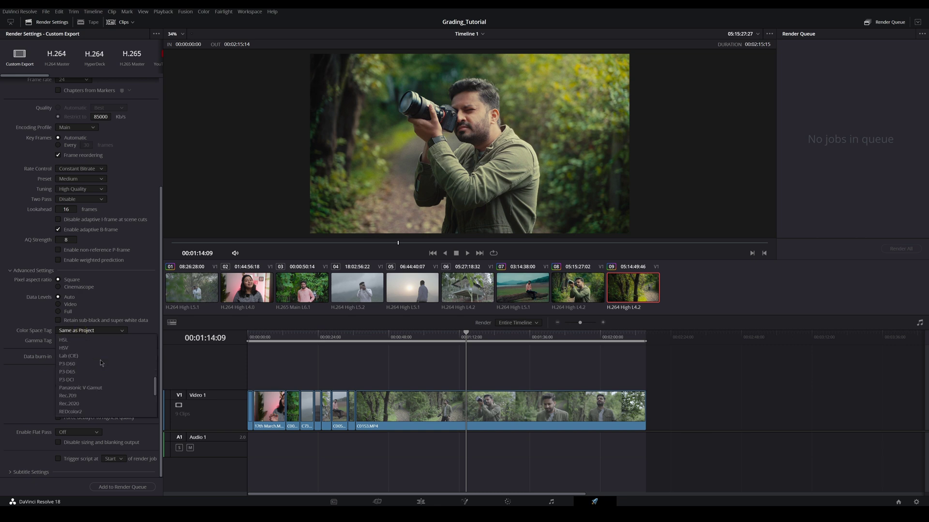
{"action": "left_click", "coordinate": [68, 348]}
{"action": "left_click", "coordinate": [89, 341]}
{"action": "scroll", "coordinate": [90, 370], "scroll_direction": "down", "scroll_amount": 7}
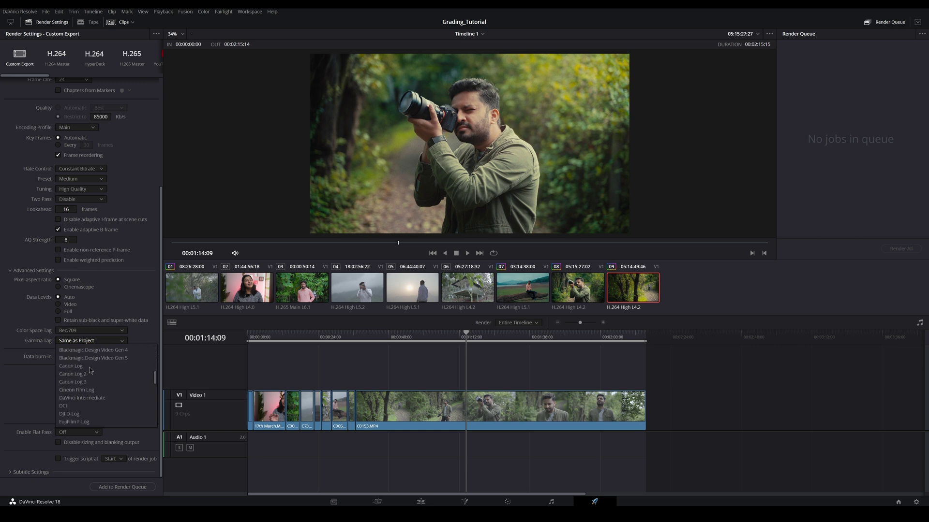
{"action": "left_click", "coordinate": [78, 390]}
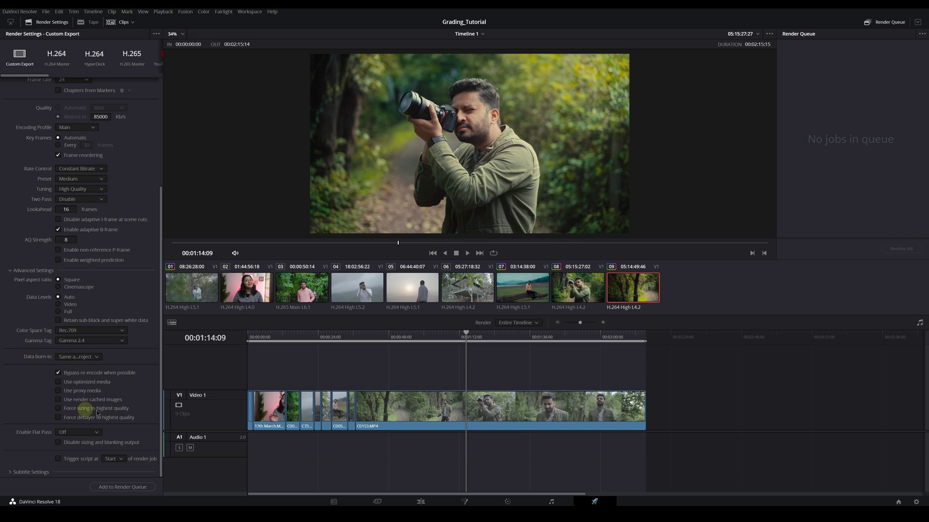
{"action": "left_click", "coordinate": [58, 409]}
{"action": "scroll", "coordinate": [24, 377], "scroll_direction": "up", "scroll_amount": 7}
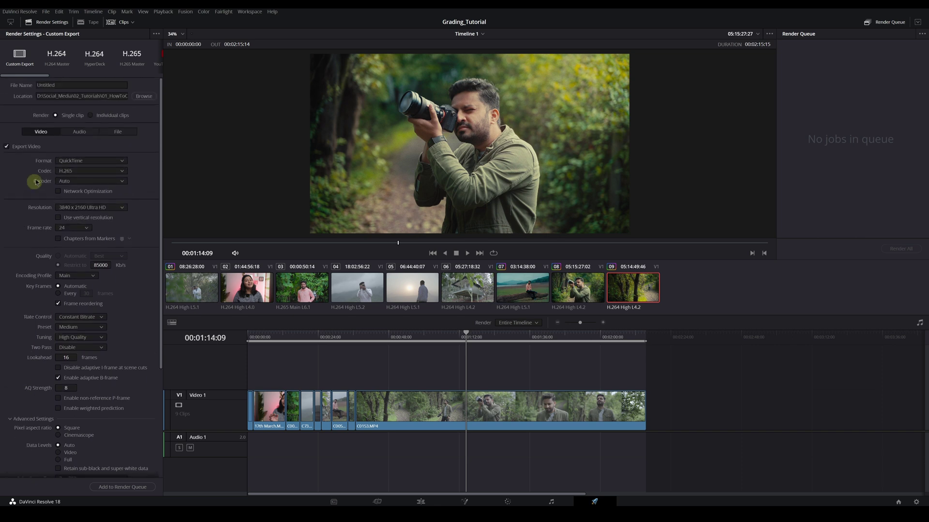
{"action": "left_click", "coordinate": [77, 132]}
{"action": "left_click", "coordinate": [63, 163]}
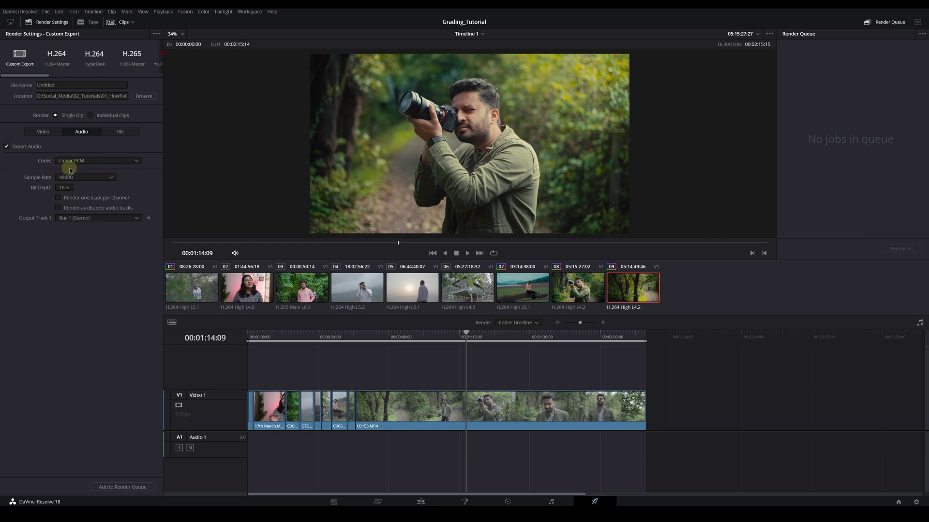
{"action": "left_click", "coordinate": [43, 132]}
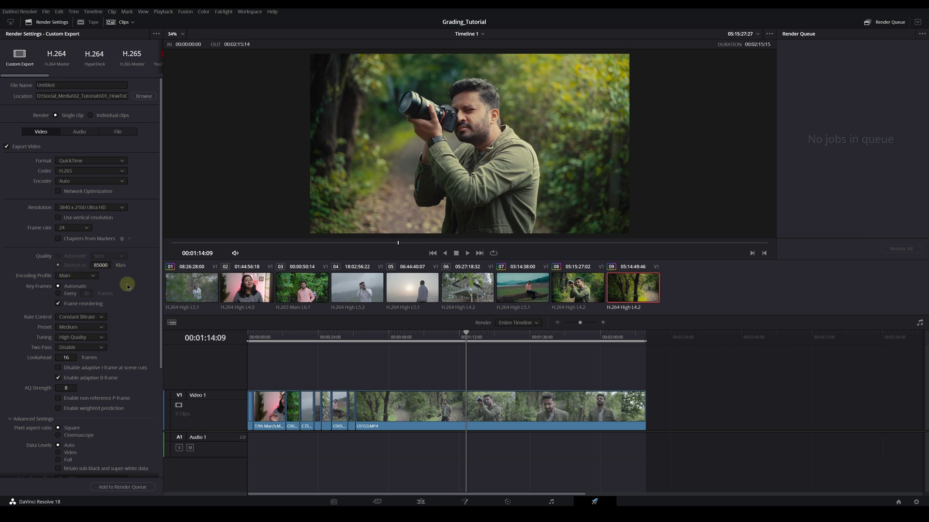
{"action": "scroll", "coordinate": [145, 310], "scroll_direction": "down", "scroll_amount": 5}
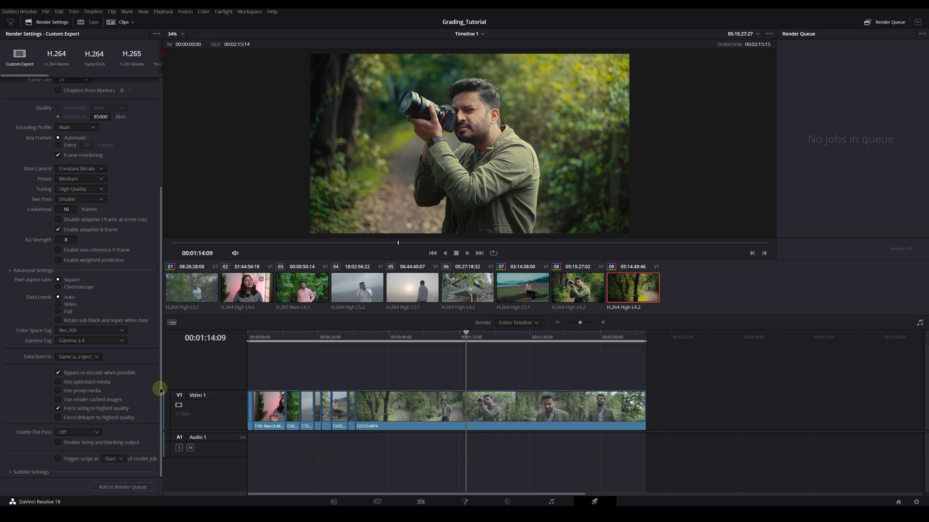
{"action": "scroll", "coordinate": [160, 315], "scroll_direction": "up", "scroll_amount": 5}
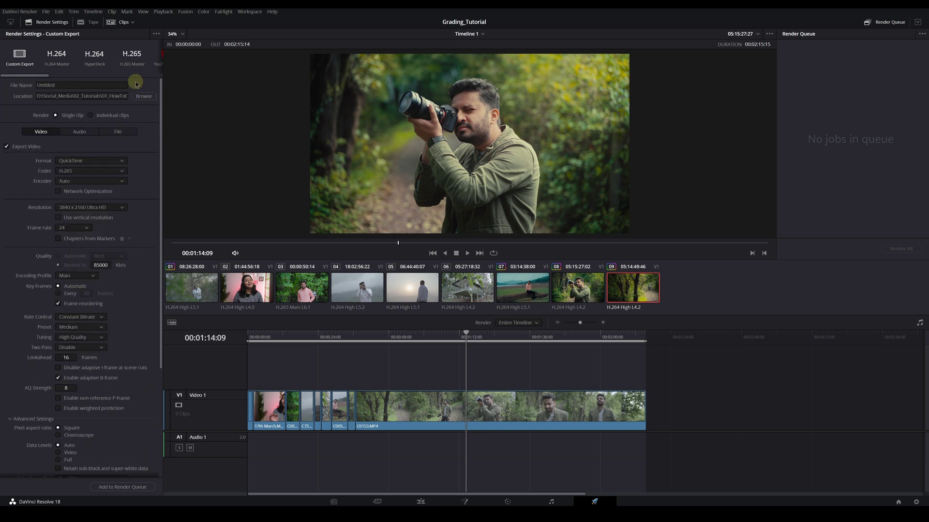
Step: Save the render preset 'Youtube H265', then queue Grading_Tutorial Timeline 1 as Job 1
{"action": "left_click", "coordinate": [155, 34]}
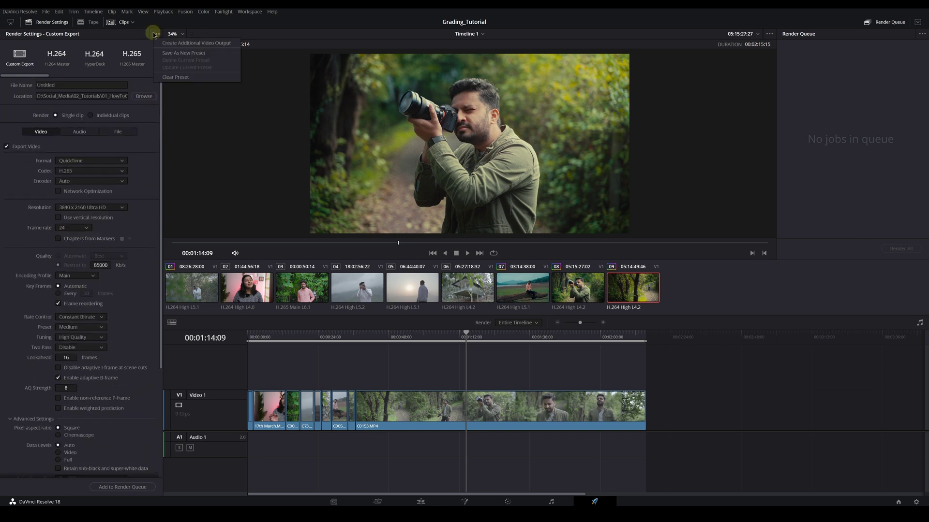
{"action": "left_click", "coordinate": [193, 54]}
{"action": "type", "text": "Youtube H265"}
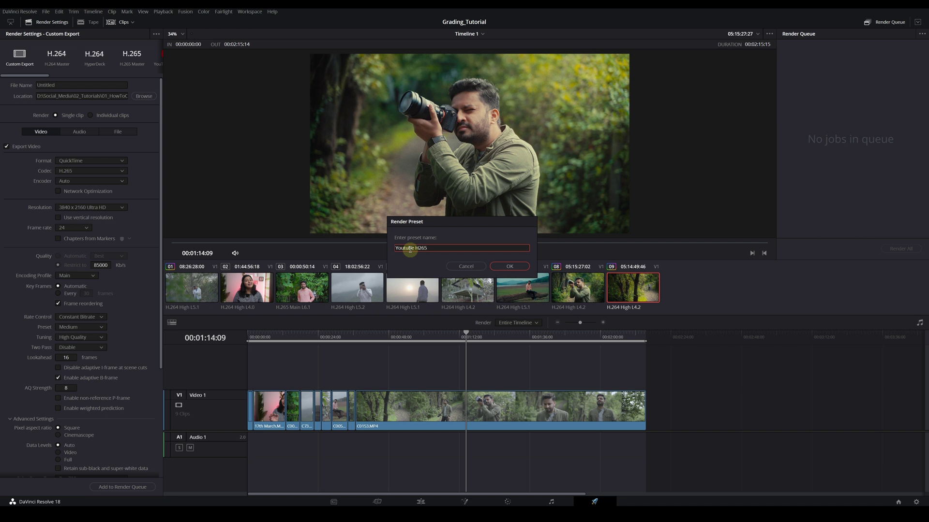
{"action": "key", "text": "Return"}
{"action": "scroll", "coordinate": [23, 394], "scroll_direction": "down", "scroll_amount": 5}
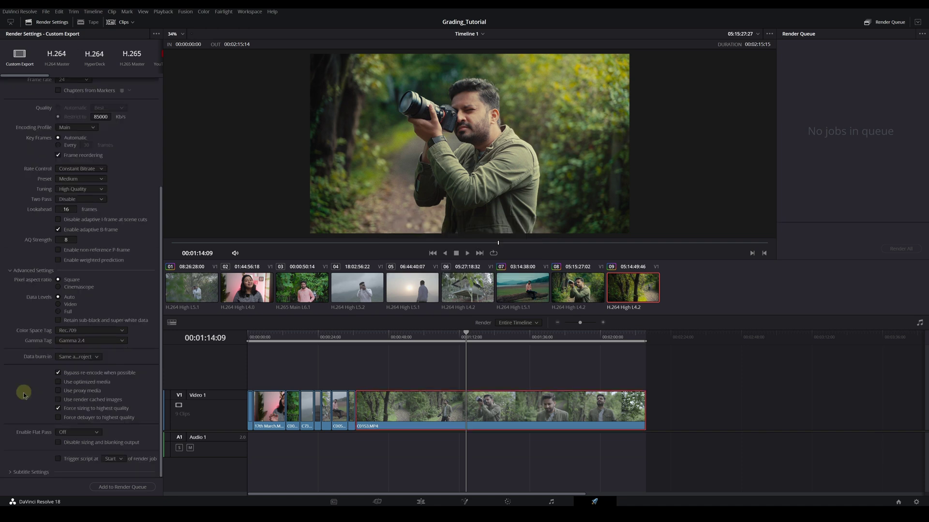
{"action": "left_click", "coordinate": [116, 487]}
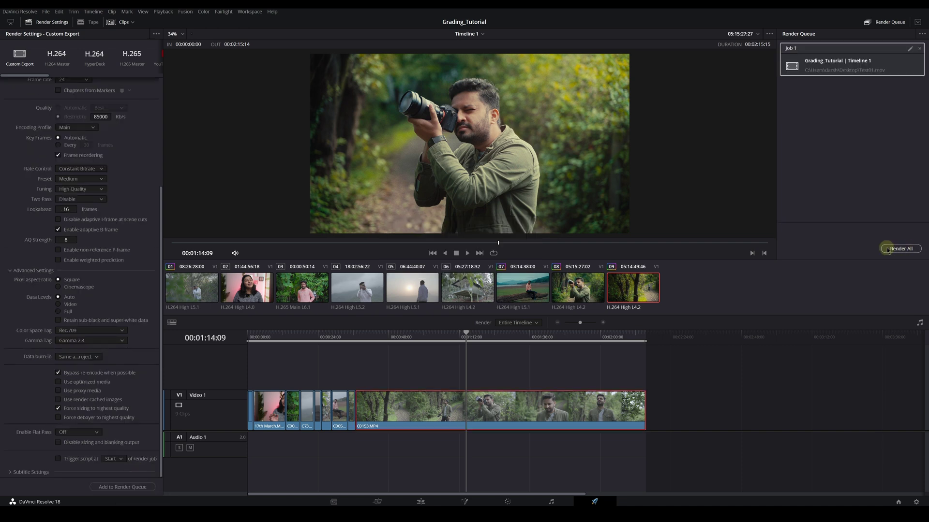